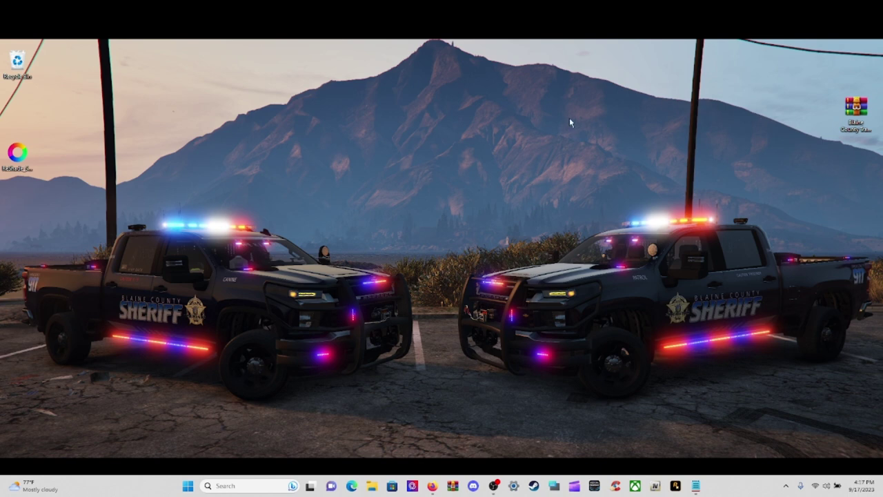
pyautogui.moveTo(805, 81); pyautogui.dragTo(661, 139)
pyautogui.click(371, 486)
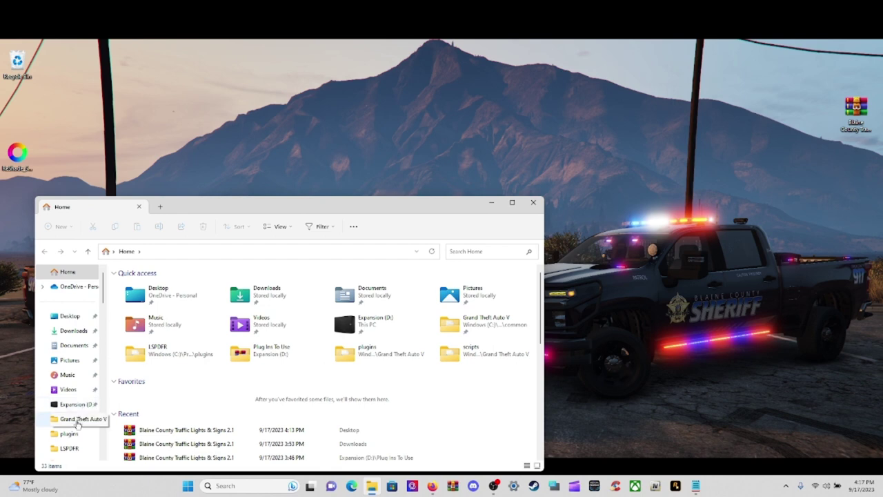
pyautogui.click(77, 424)
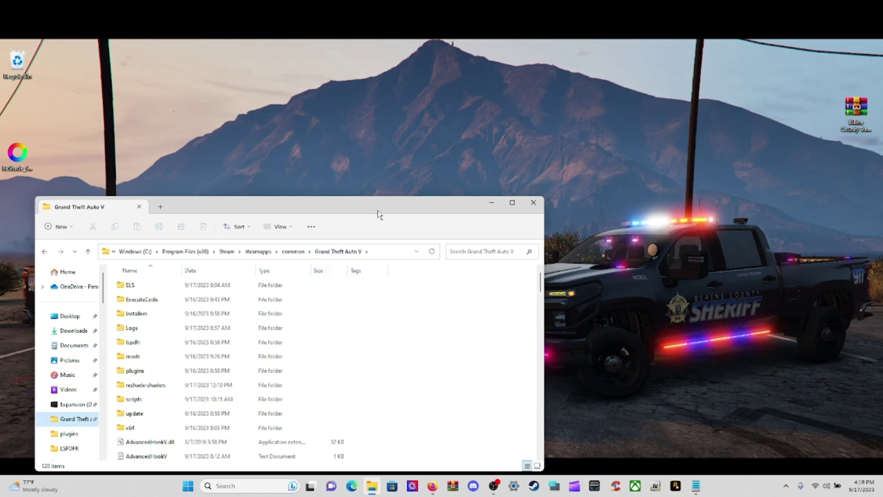
pyautogui.moveTo(379, 213); pyautogui.dragTo(525, 135)
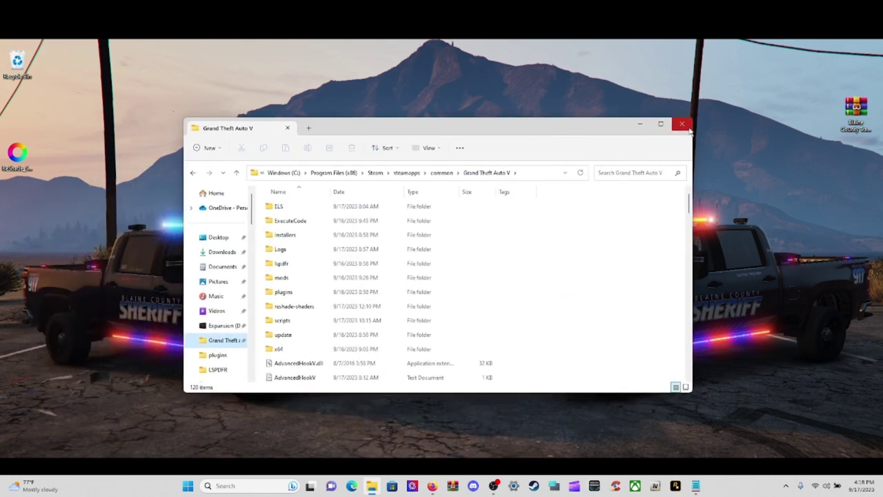
pyautogui.click(679, 123)
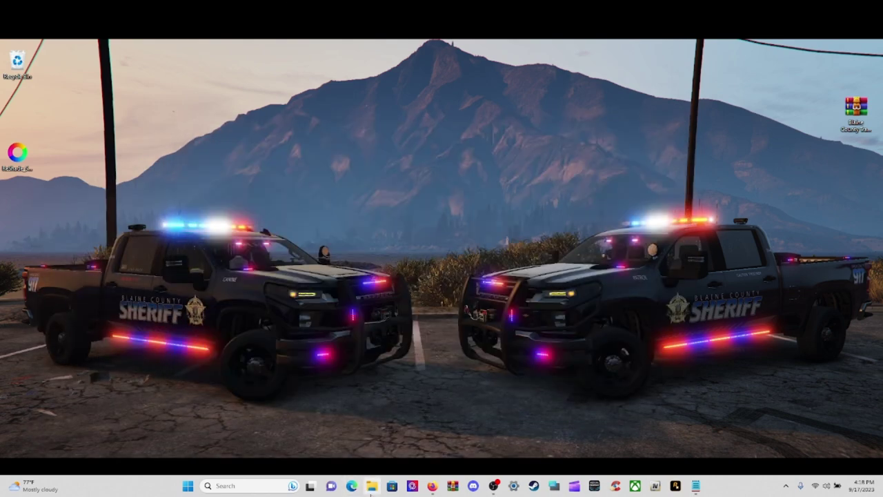
pyautogui.rightClick(370, 494)
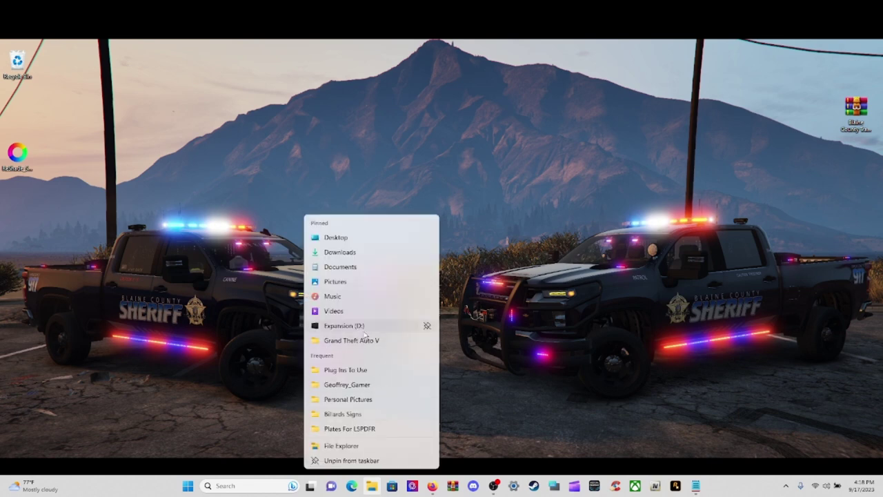
pyautogui.click(372, 490)
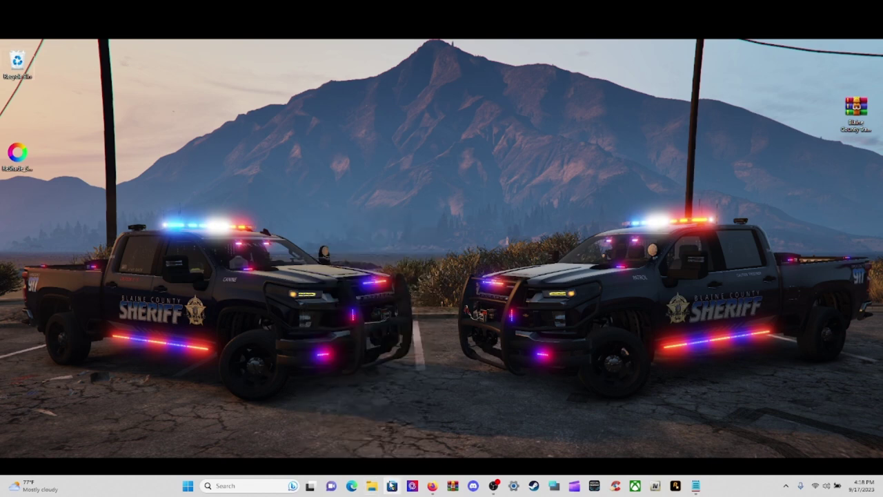
# - Open File Explorer and go to the Program Files (x86) folder on the Windows (C:) drive
pyautogui.click(372, 490)
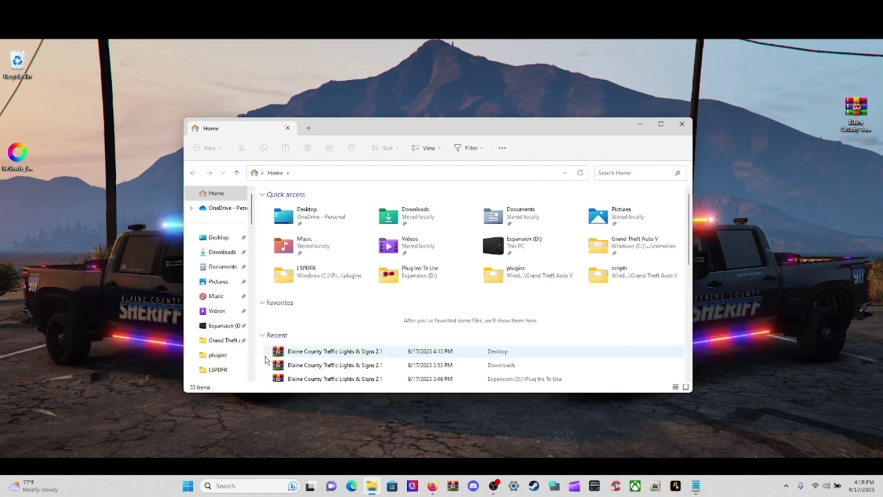
pyautogui.scroll(-2, 207, 311)
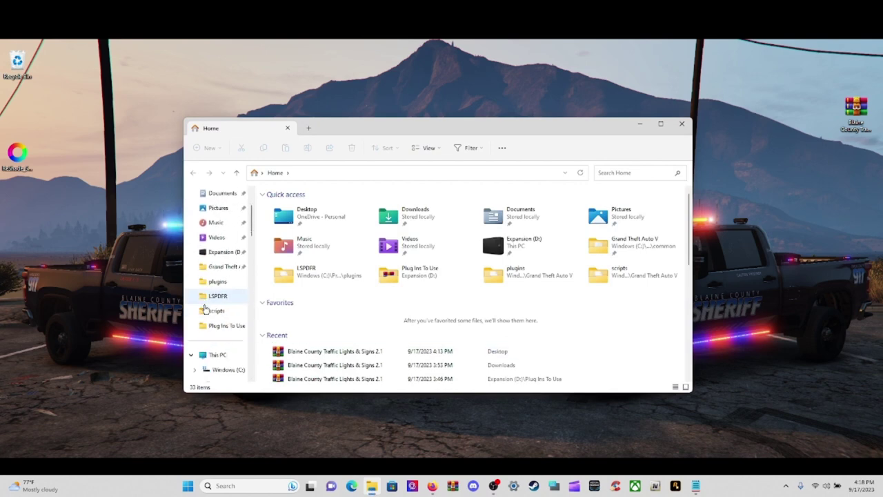
pyautogui.scroll(-1, 211, 367)
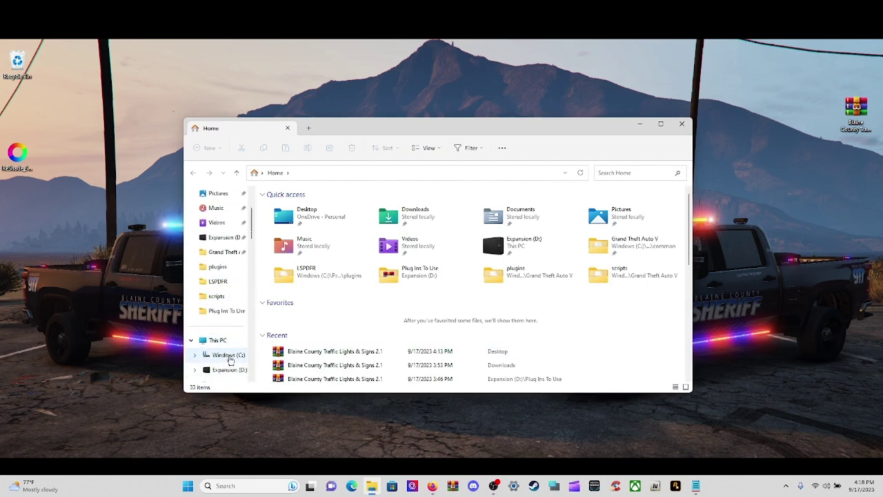
pyautogui.click(229, 357)
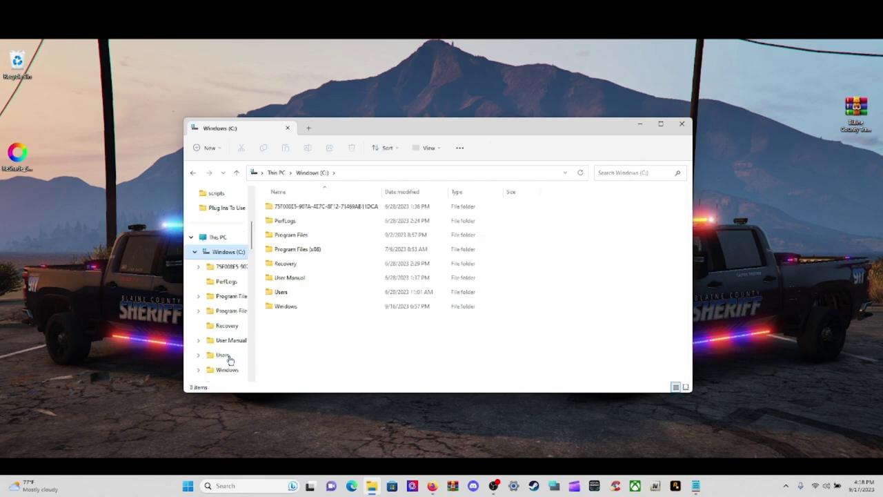
pyautogui.doubleClick(327, 250)
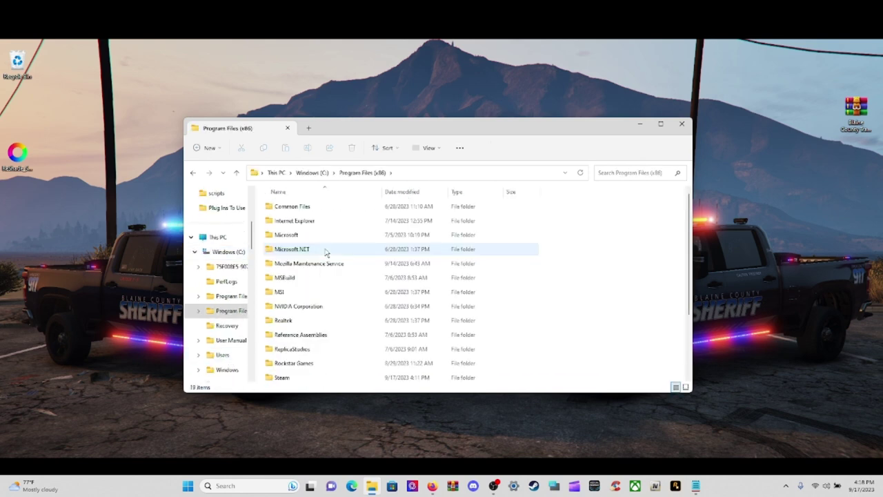
# - Go to Steam > steamapps > common and bring up the options for the Grand Theft Auto V folder
pyautogui.scroll(-1, 314, 325)
pyautogui.doubleClick(304, 348)
pyautogui.scroll(-1, 309, 338)
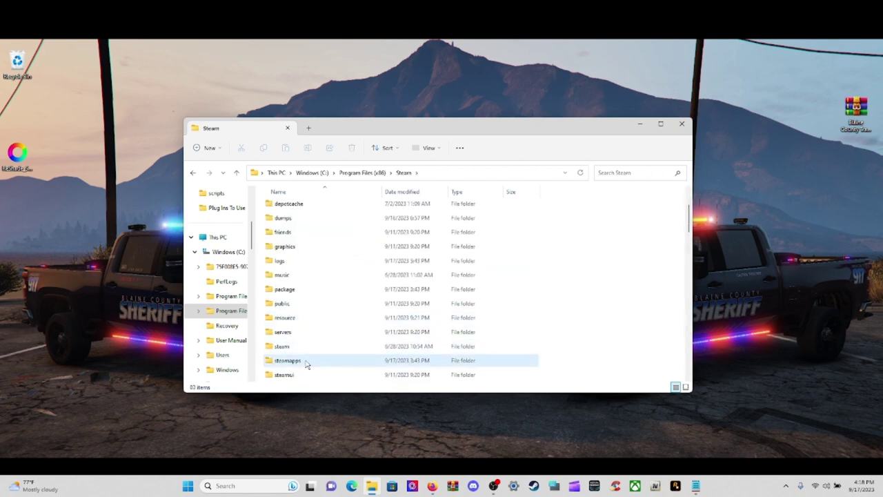
pyautogui.doubleClick(306, 361)
pyautogui.doubleClick(320, 208)
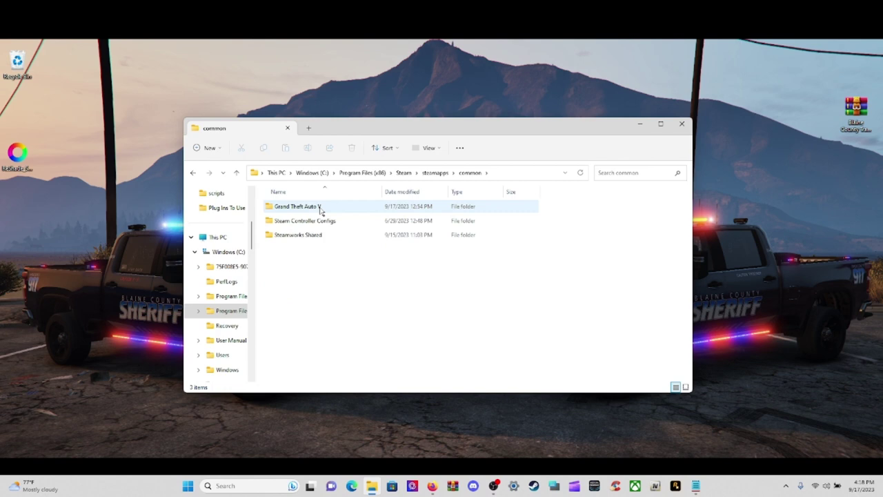
pyautogui.click(347, 210)
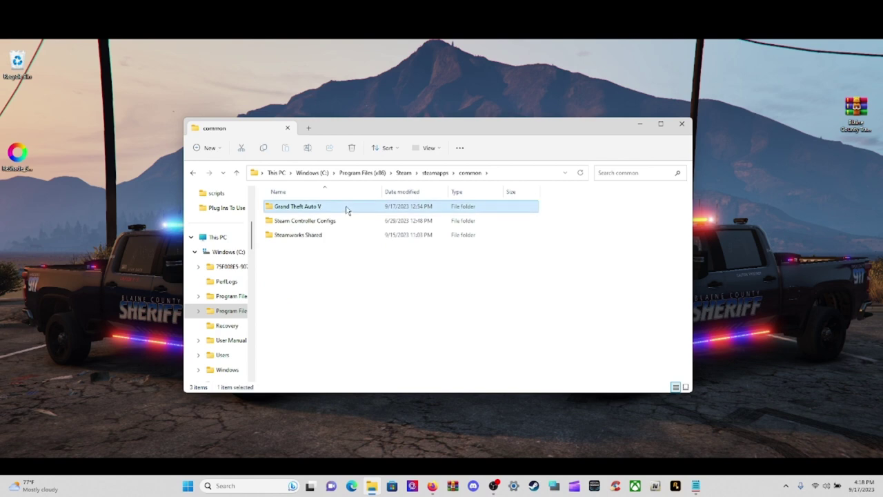
pyautogui.rightClick(348, 209)
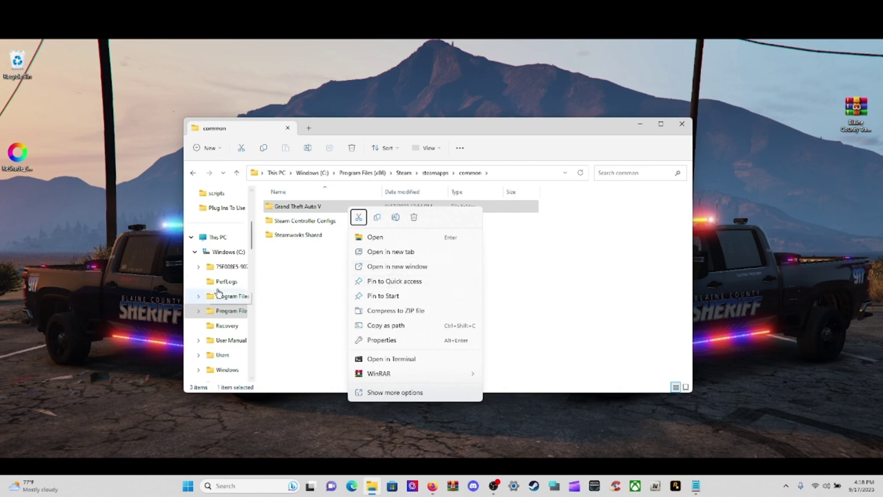
# - Open the Grand Theft Auto V folder from its quick-access shortcut and look through its contents
pyautogui.scroll(4, 218, 293)
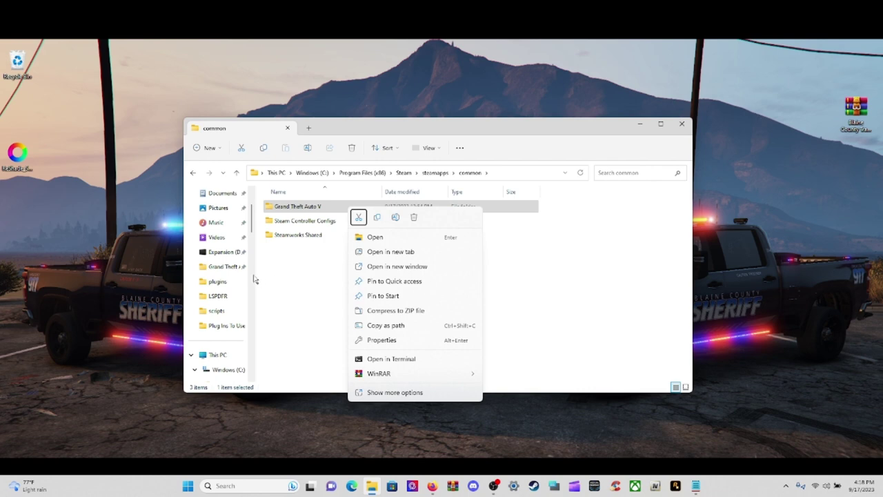
pyautogui.click(216, 269)
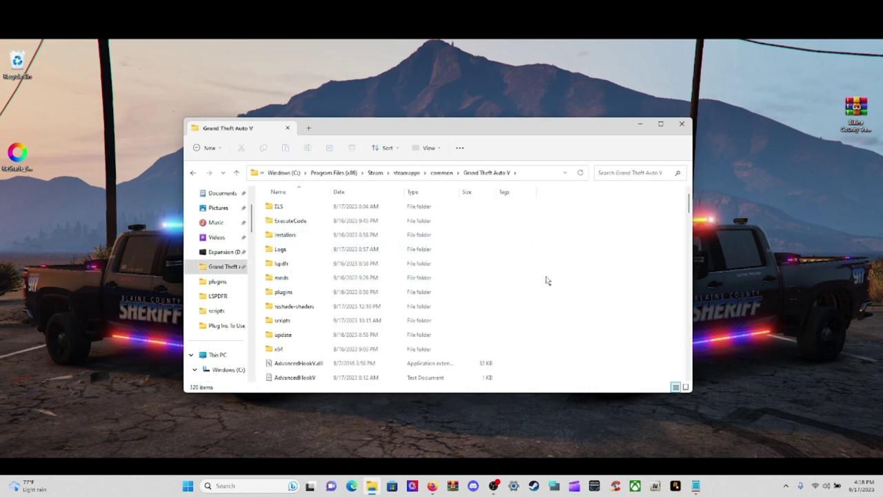
pyautogui.scroll(-10, 546, 281)
pyautogui.scroll(5, 547, 281)
pyautogui.scroll(5, 547, 281)
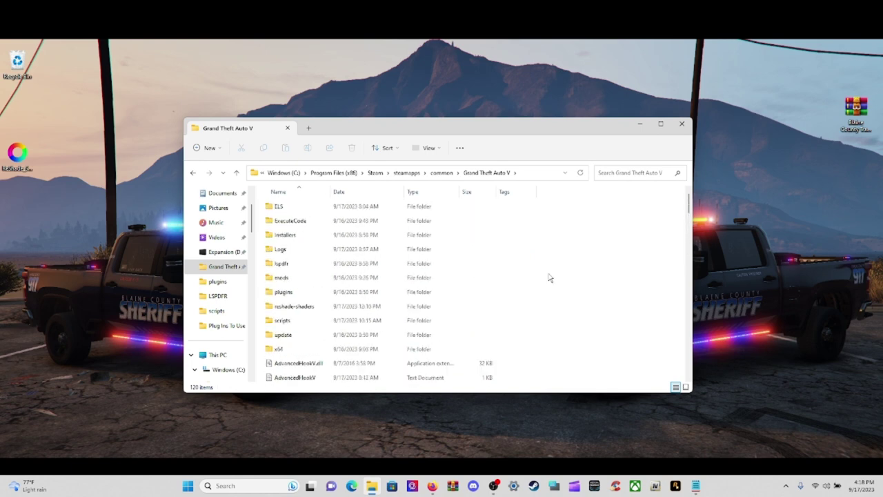
# - Open the Expansion (D:) drive in a new window and arrange it side by side with the Grand Theft Auto V window
pyautogui.rightClick(220, 256)
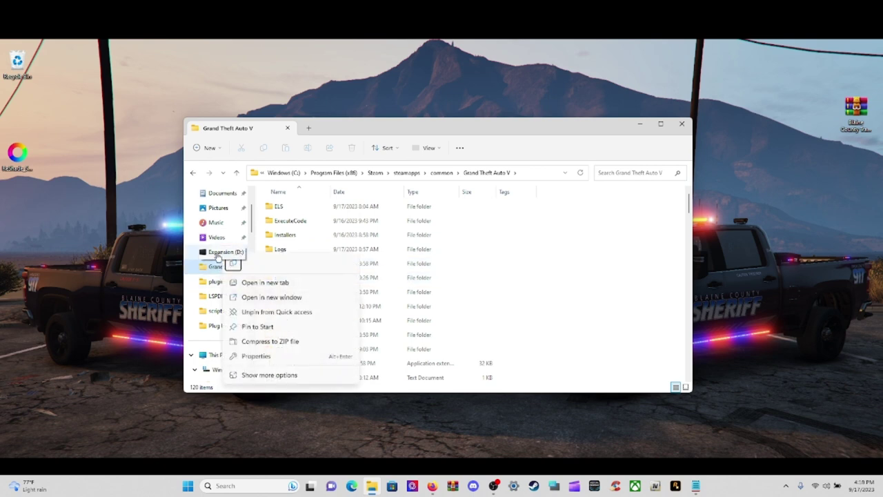
pyautogui.click(259, 301)
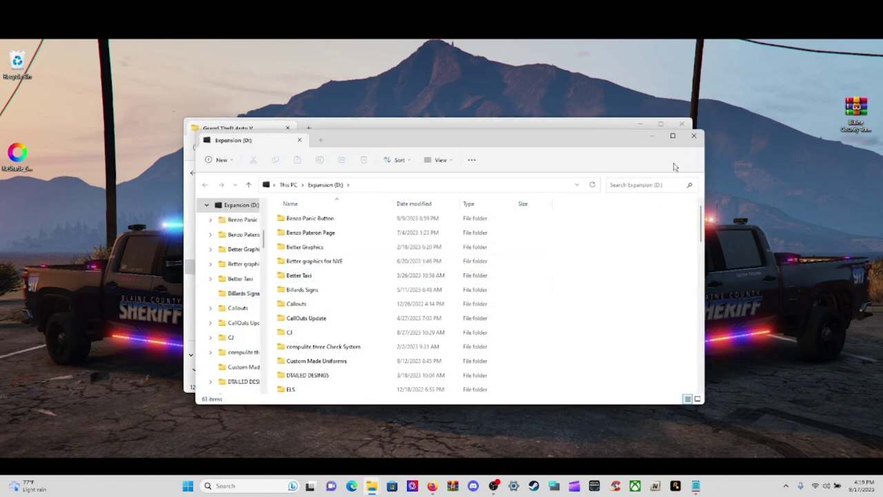
pyautogui.moveTo(673, 135)
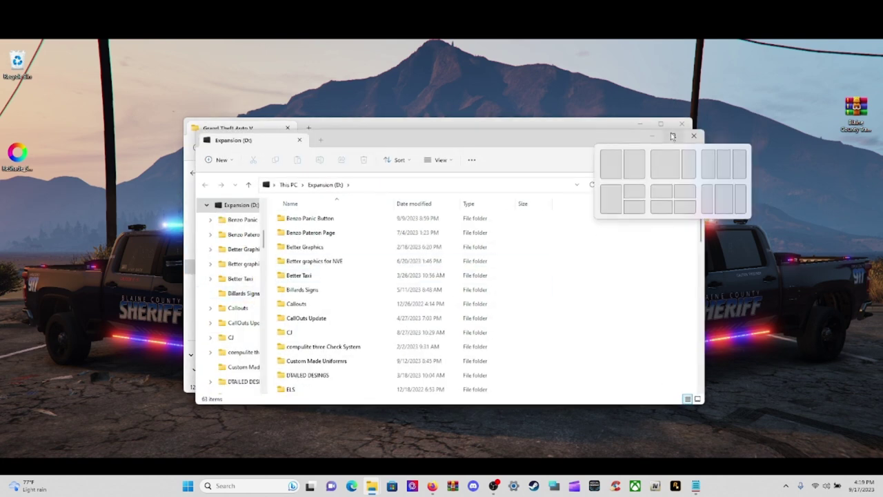
pyautogui.click(613, 162)
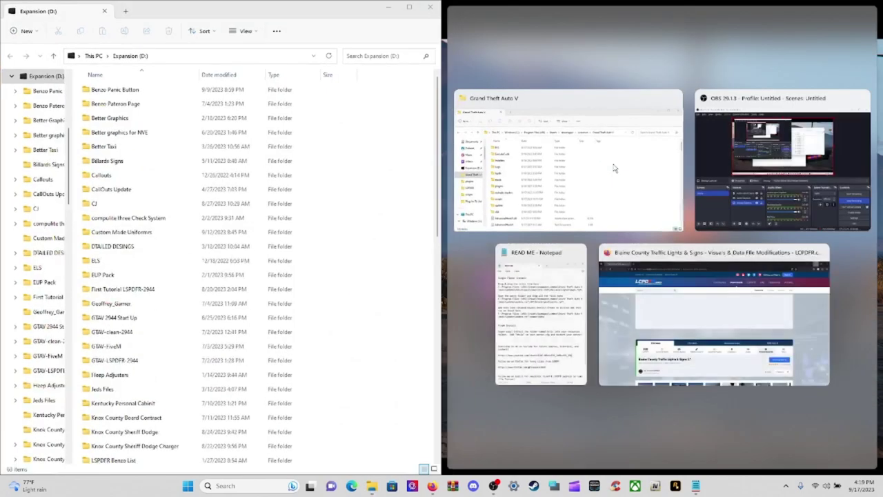
pyautogui.click(545, 101)
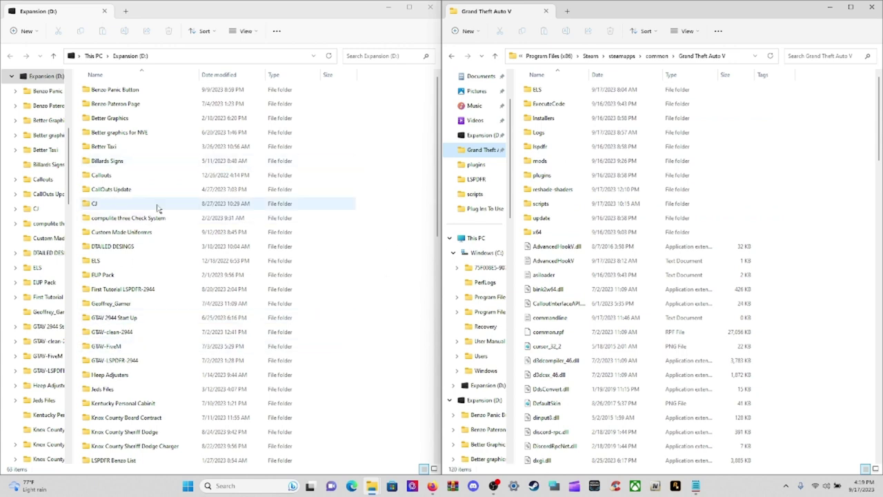
# - Select all files and folders in the Grand Theft Auto V folder and copy them
pyautogui.click(153, 291)
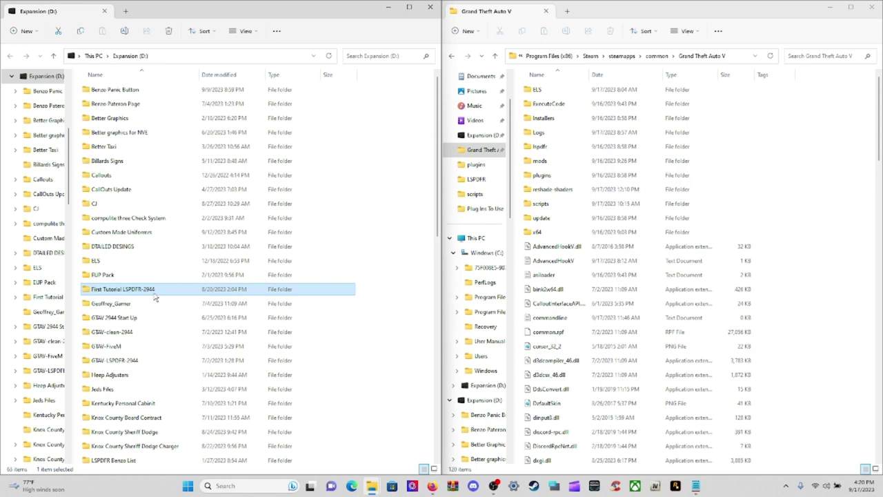
pyautogui.click(406, 236)
pyautogui.click(838, 276)
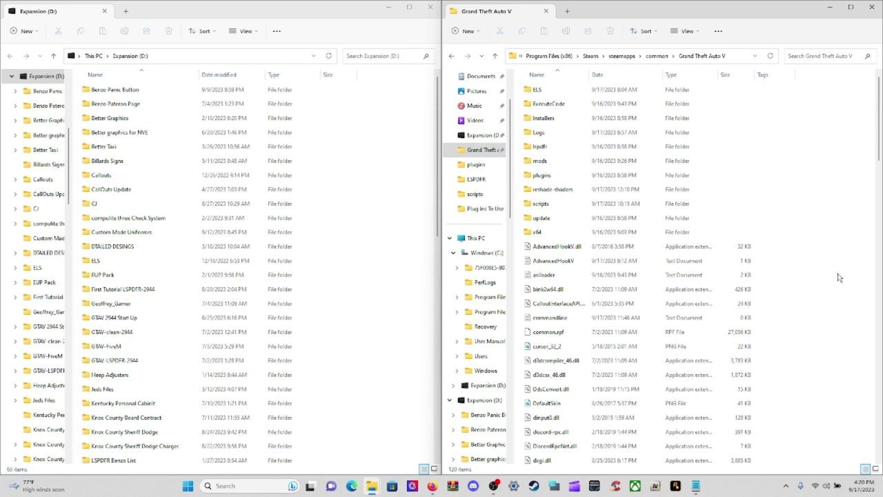
pyautogui.hotkey('ctrl', 'a')
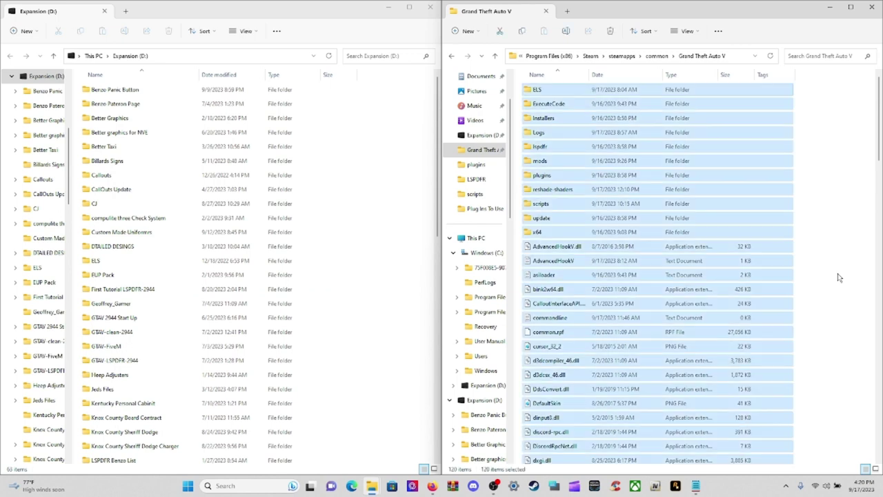
pyautogui.rightClick(645, 247)
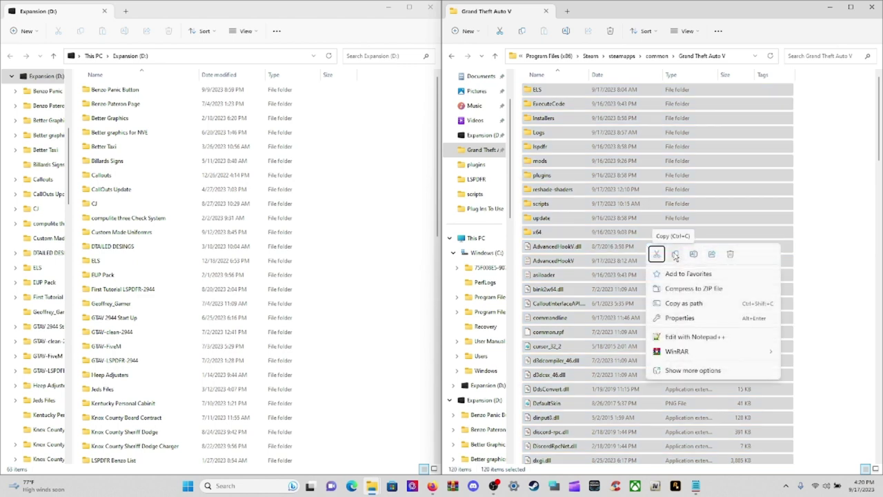
pyautogui.click(675, 255)
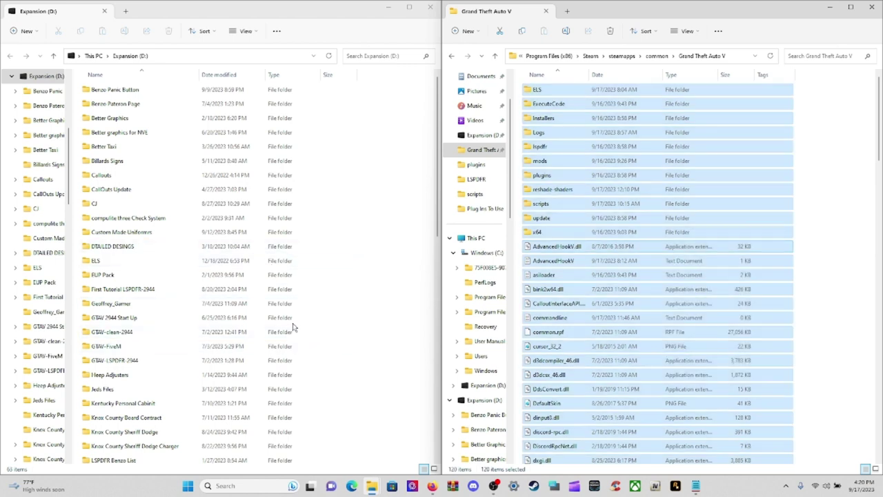
# - Open the First Tutorial LSPDFR-2944 folder on Expansion (D:), select all its contents, and examine its paste option without pasting
pyautogui.doubleClick(158, 291)
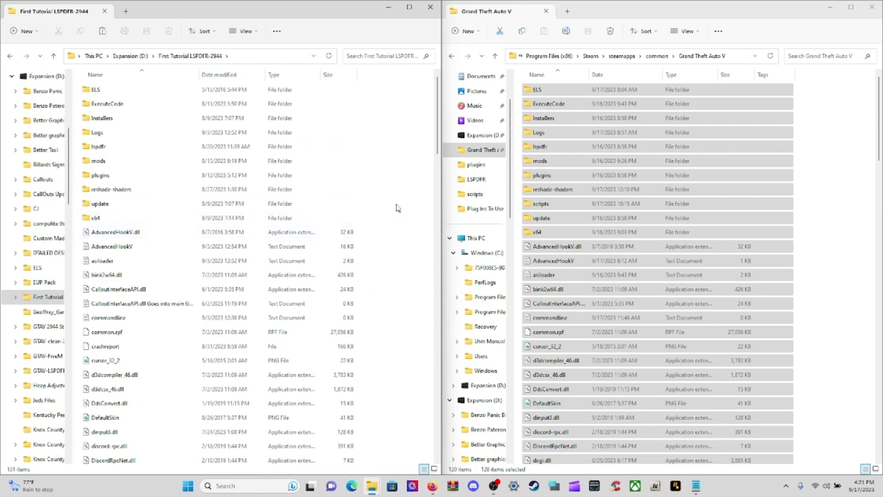
pyautogui.hotkey('ctrl', 'a')
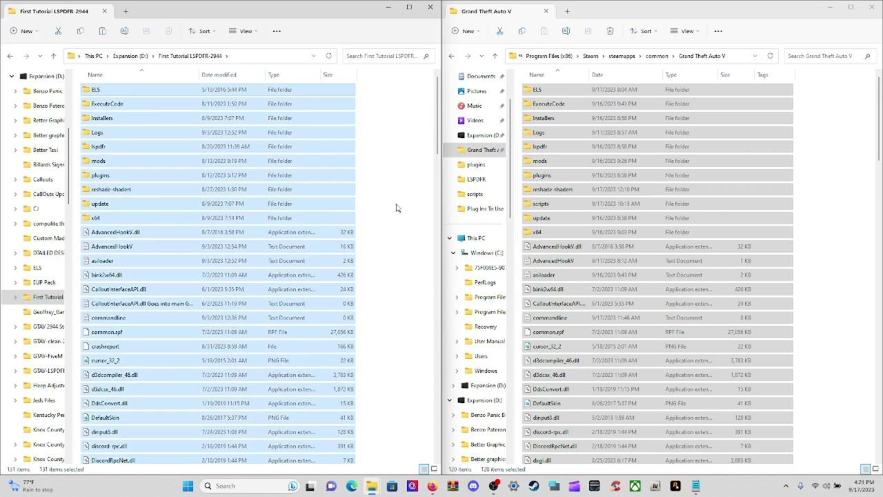
pyautogui.rightClick(253, 212)
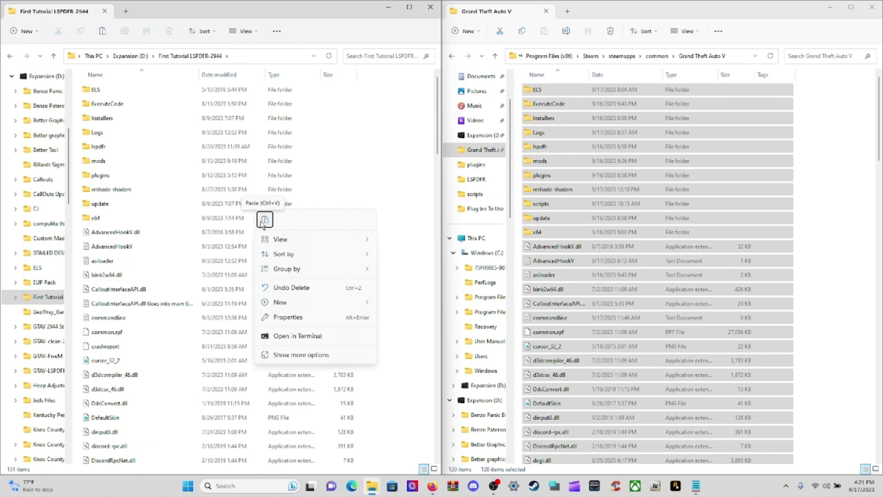
pyautogui.click(408, 269)
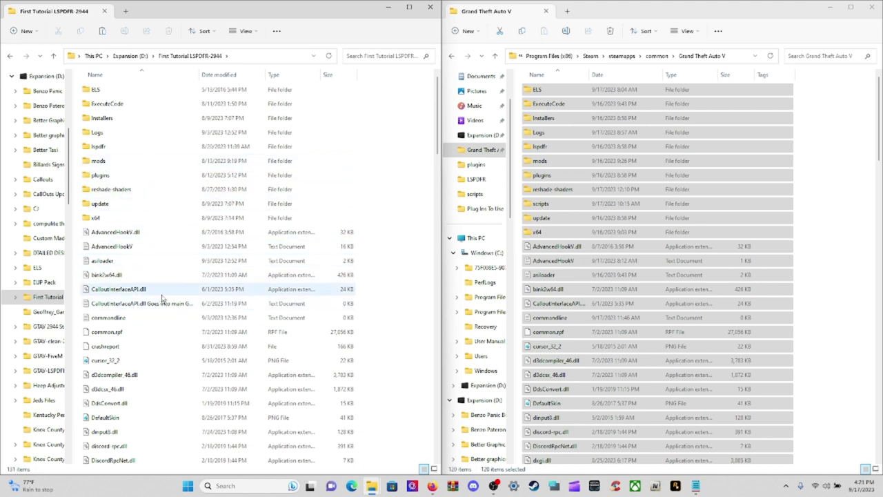
# - Close the File Explorer windows, switch to Firefox, and view the Blaine County Traffic Lights & Signs 2.1 page on LCPDFR
pyautogui.click(431, 8)
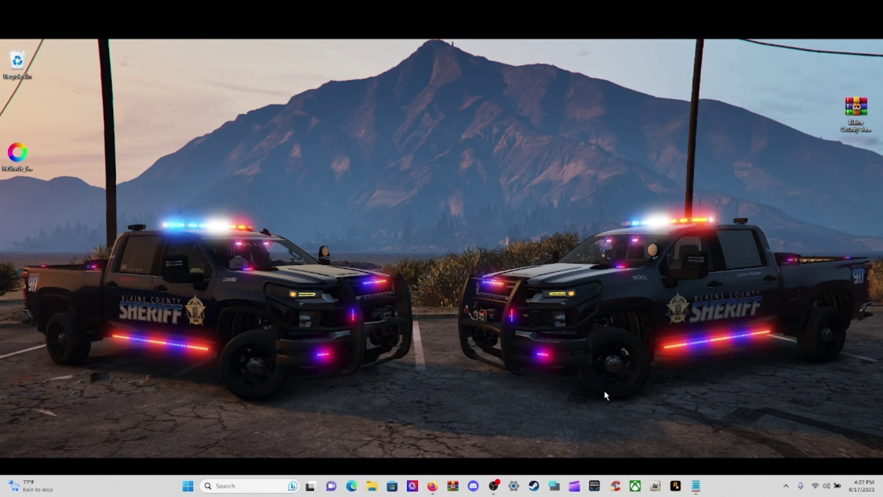
pyautogui.click(431, 486)
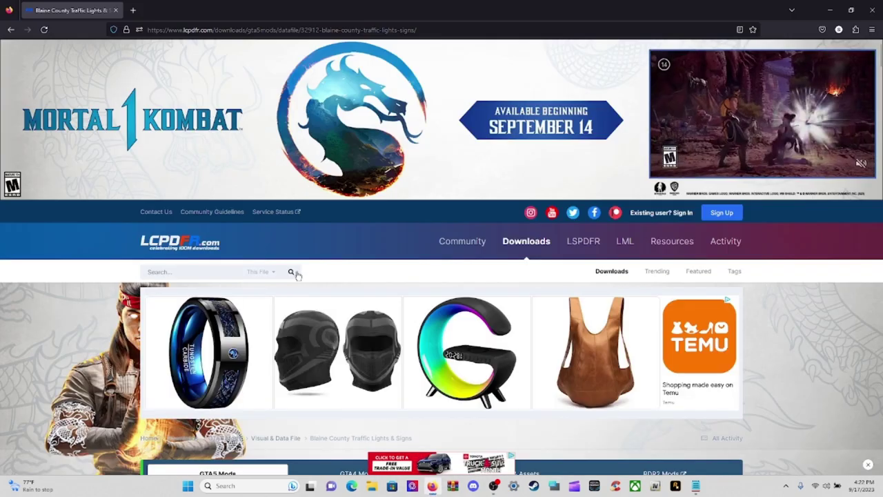
pyautogui.scroll(-2, 321, 335)
pyautogui.scroll(-2, 321, 335)
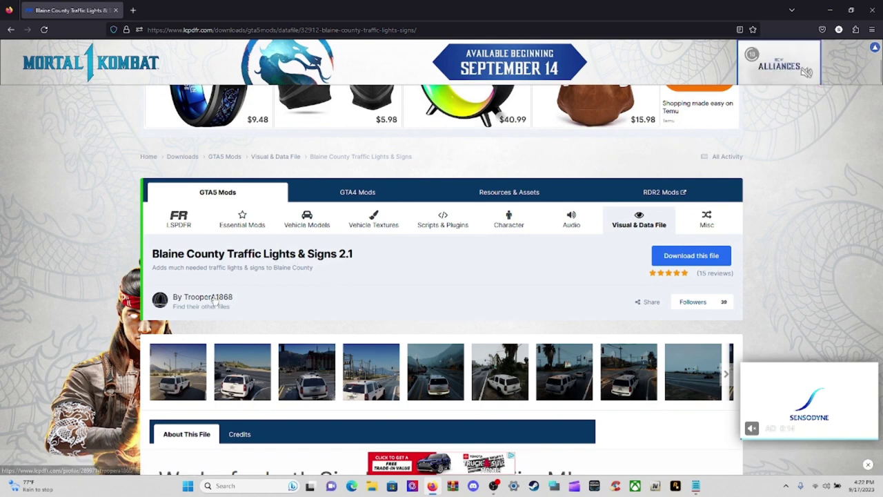
# - Review the Blaine County Traffic Lights & Signs 2.1 description and file information, and download the mod file
pyautogui.moveTo(223, 303)
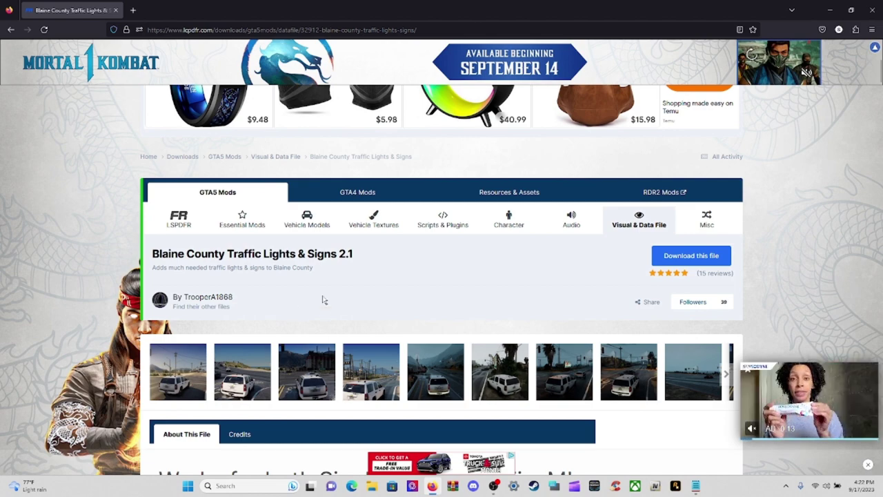
pyautogui.scroll(-8, 306, 300)
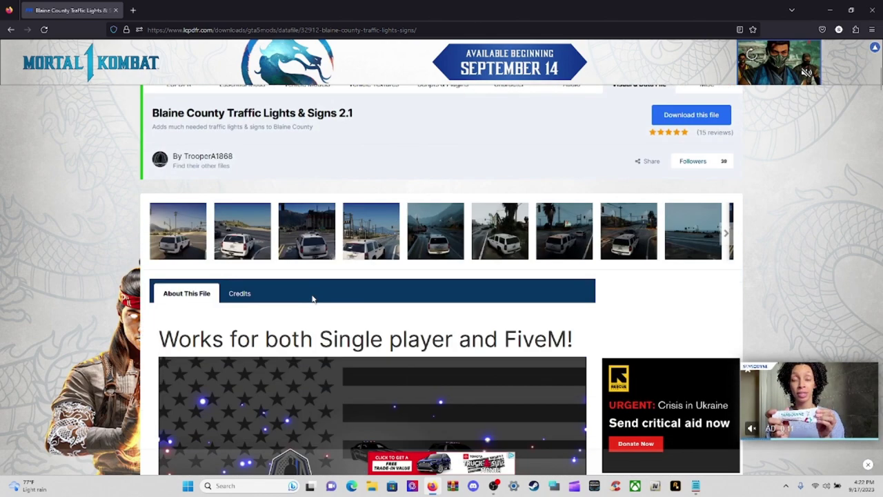
pyautogui.scroll(-1, 450, 311)
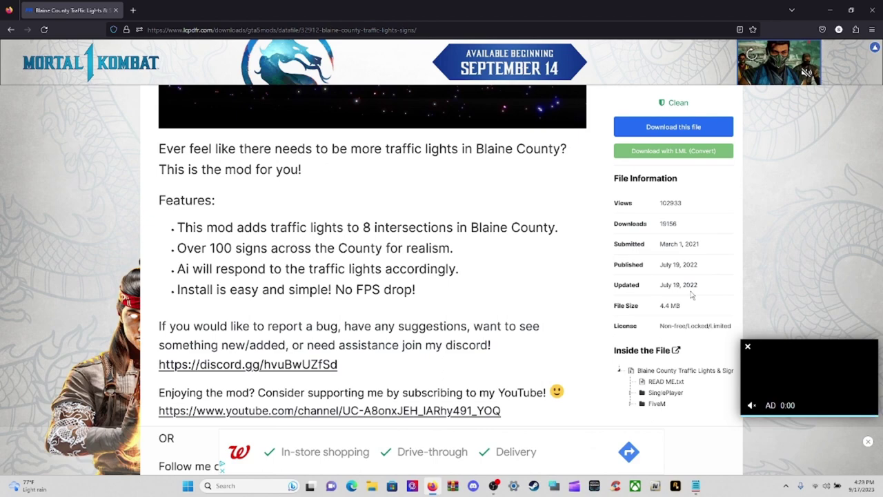
pyautogui.scroll(10, 693, 295)
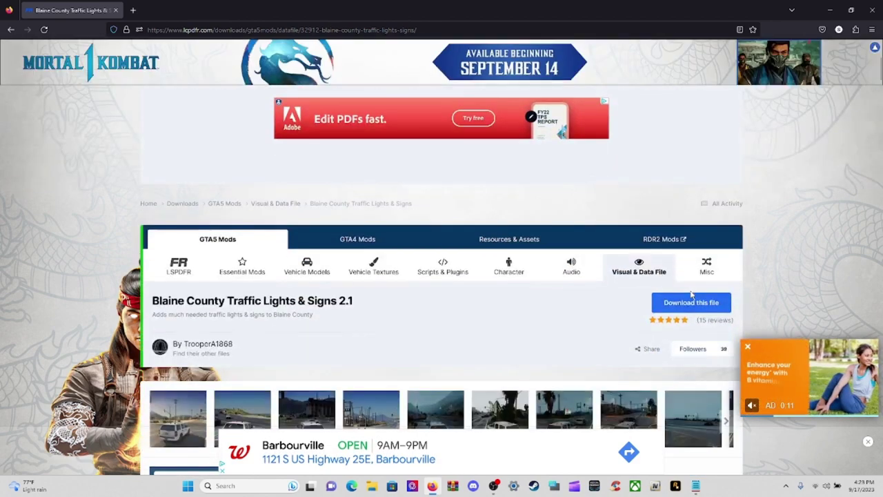
pyautogui.click(687, 307)
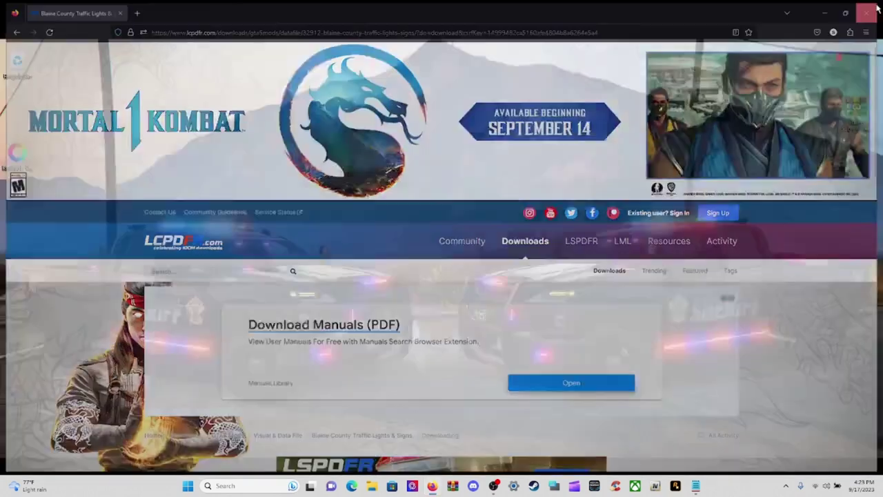
# - Close the Firefox window and launch OpenIV to its game and platform selection
pyautogui.click(830, 9)
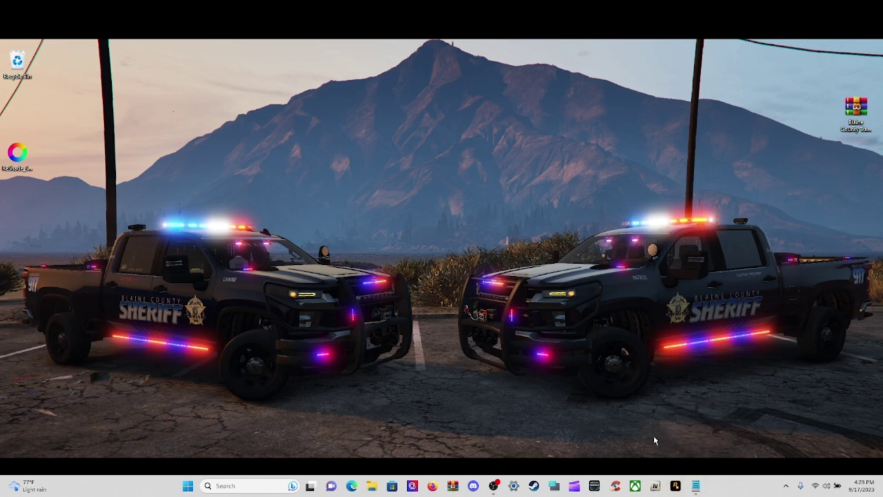
pyautogui.click(655, 487)
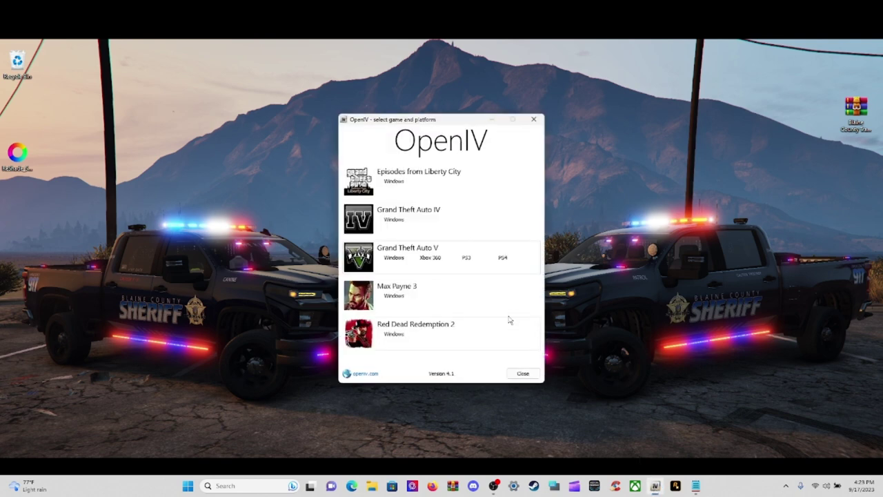